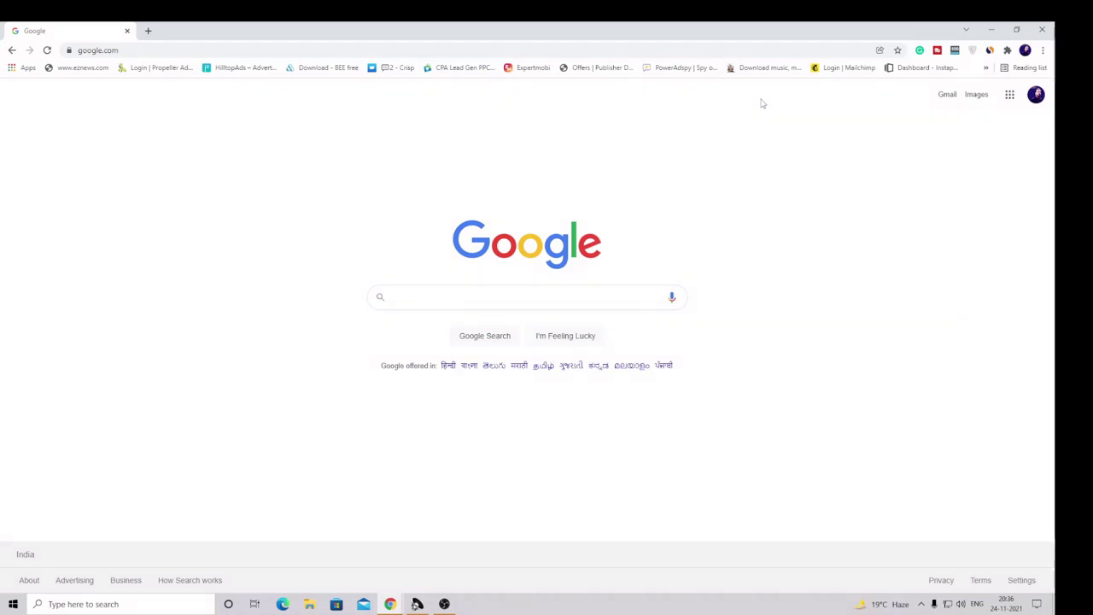
- Run %localappdata% to open the AppData\Local folder in File Explorer
key("super+r")
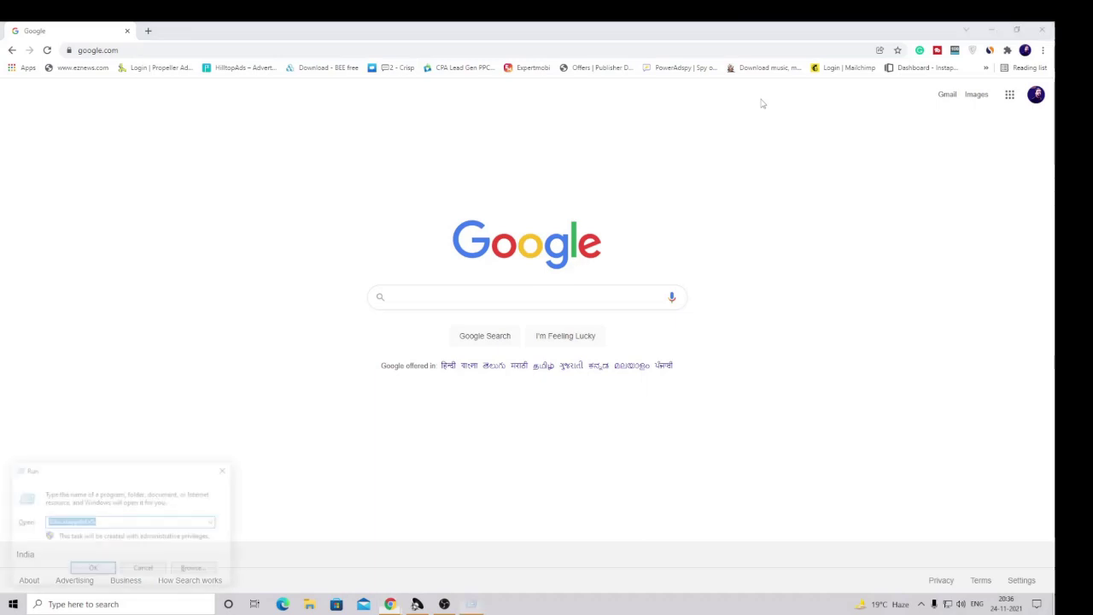
key("End")
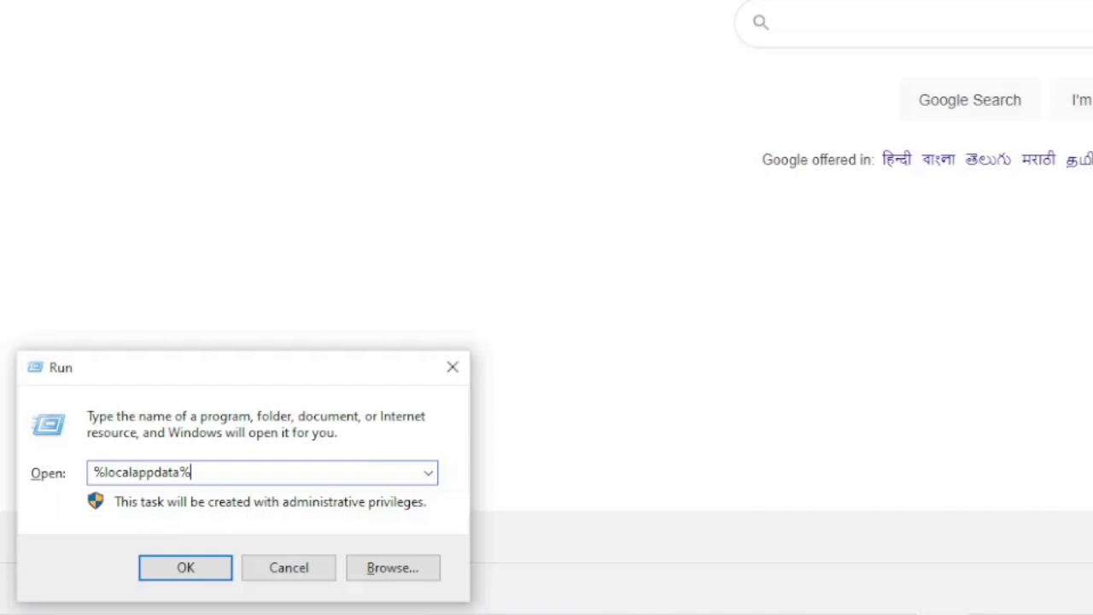
key("Return")
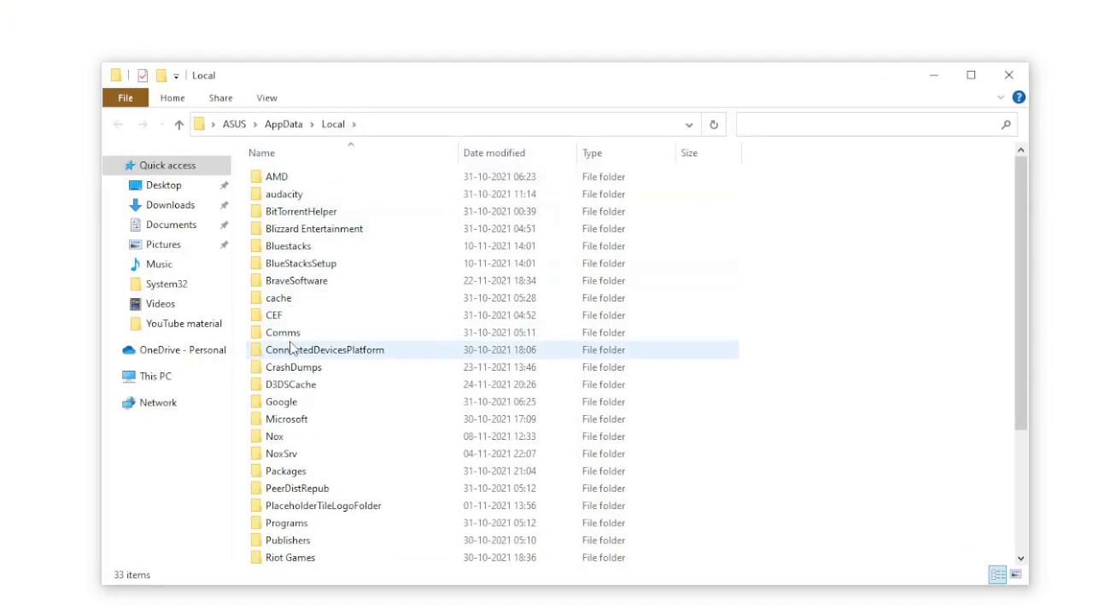
- Navigate through Google, Chrome and User Data into the Default profile folder
double_click(296, 408)
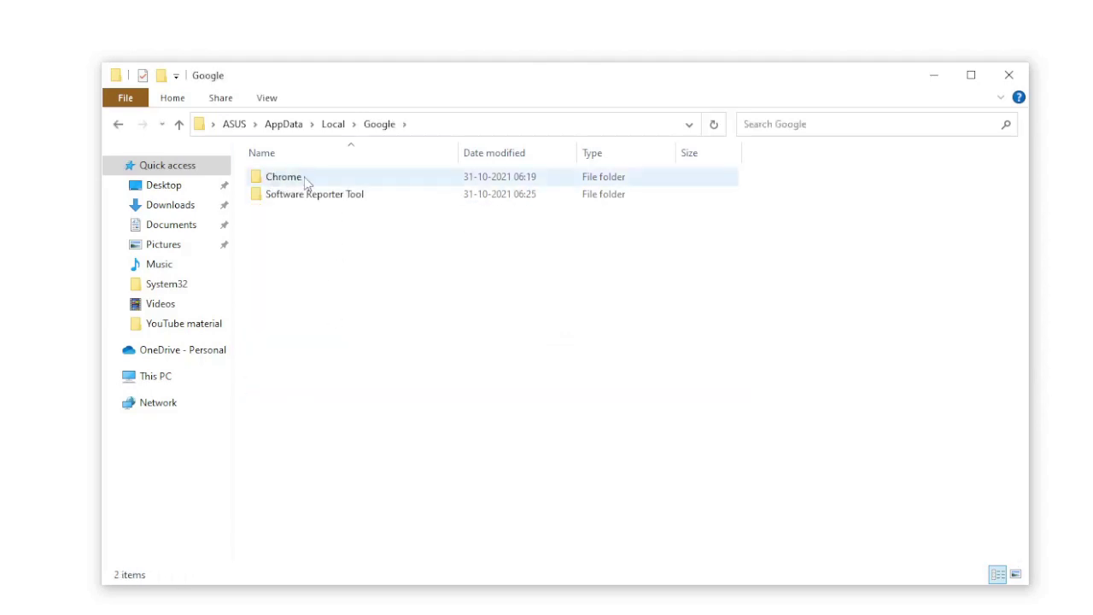
double_click(304, 181)
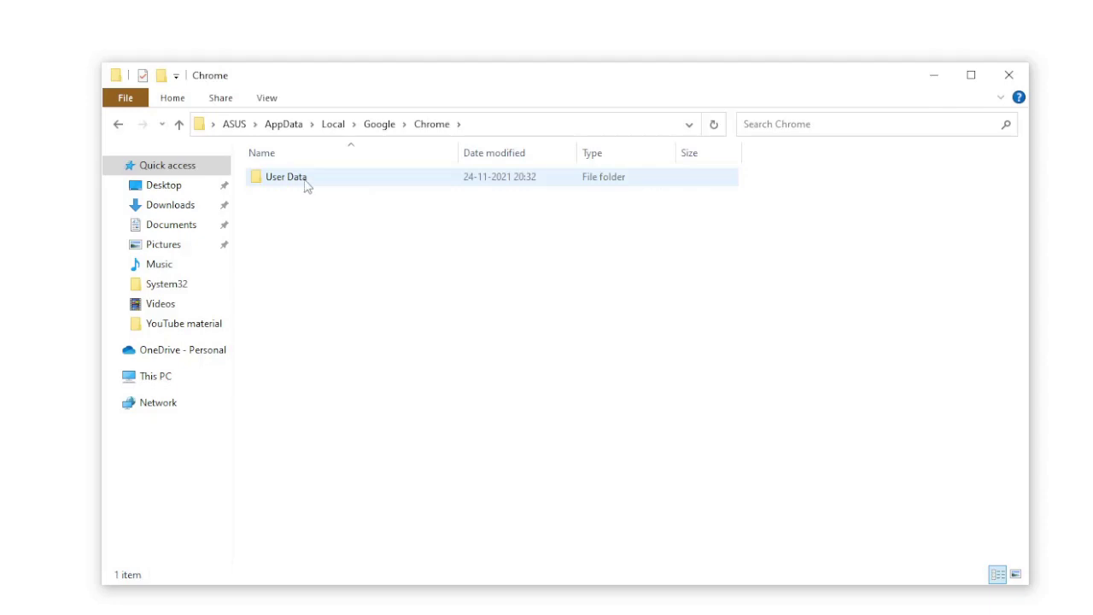
left_click(311, 185)
double_click(312, 185)
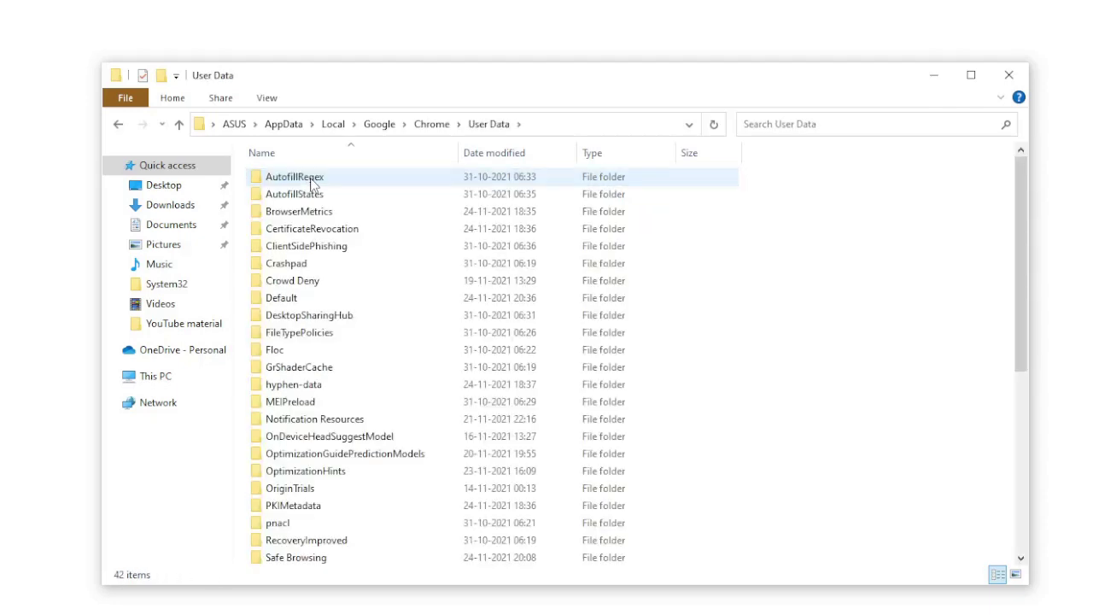
double_click(290, 303)
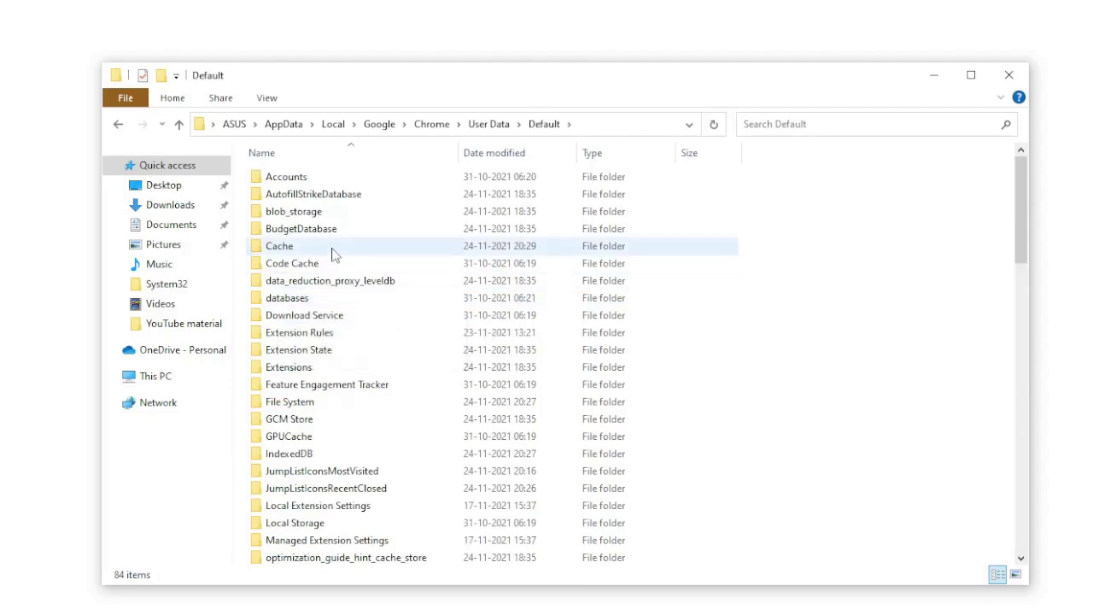
- Scroll down and select both Bookmarks and Bookmarks.bak in the Default folder
scroll(333, 255, "down", 4)
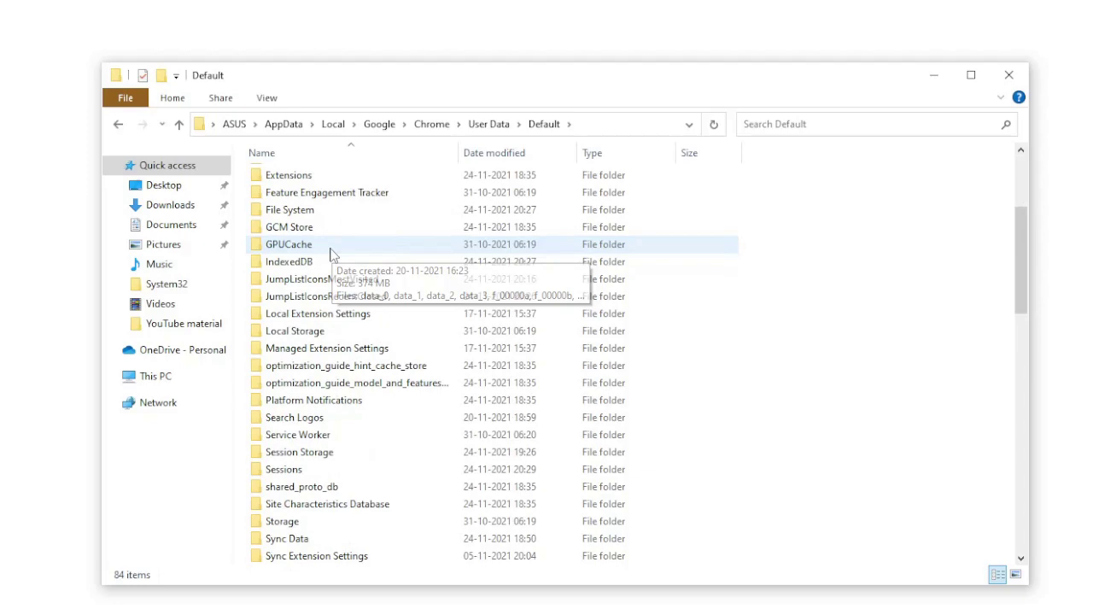
scroll(333, 254, "down", 7)
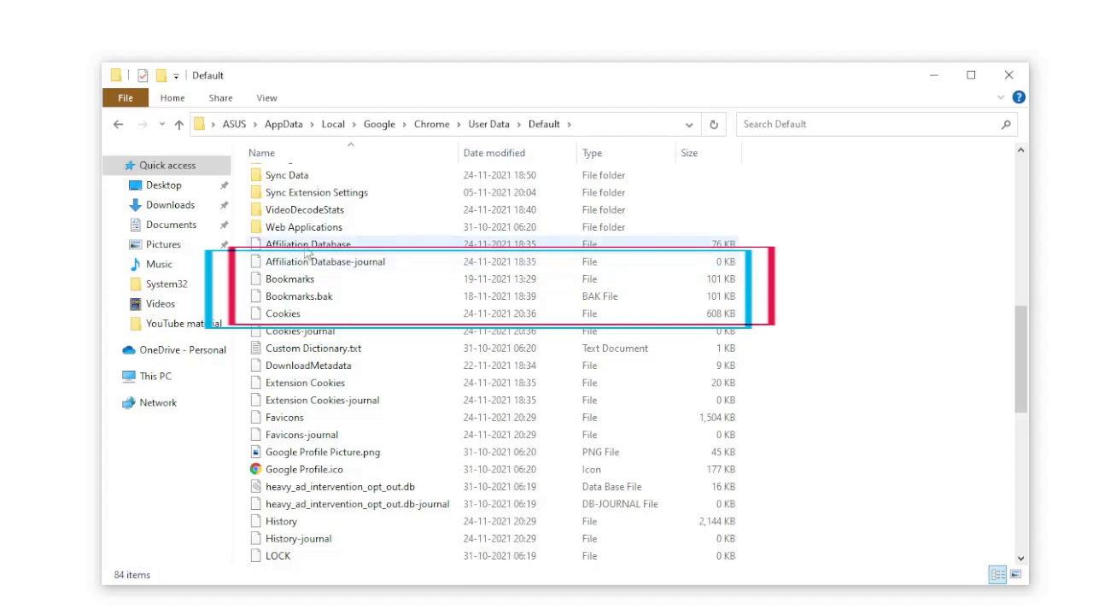
left_click(307, 246)
left_click(319, 261)
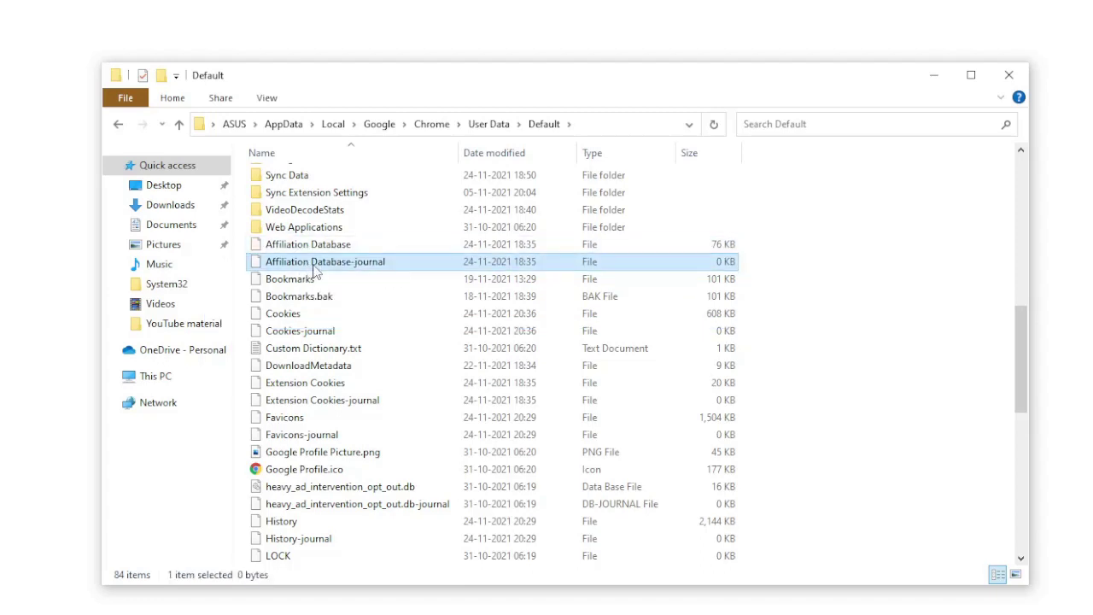
left_click(310, 280)
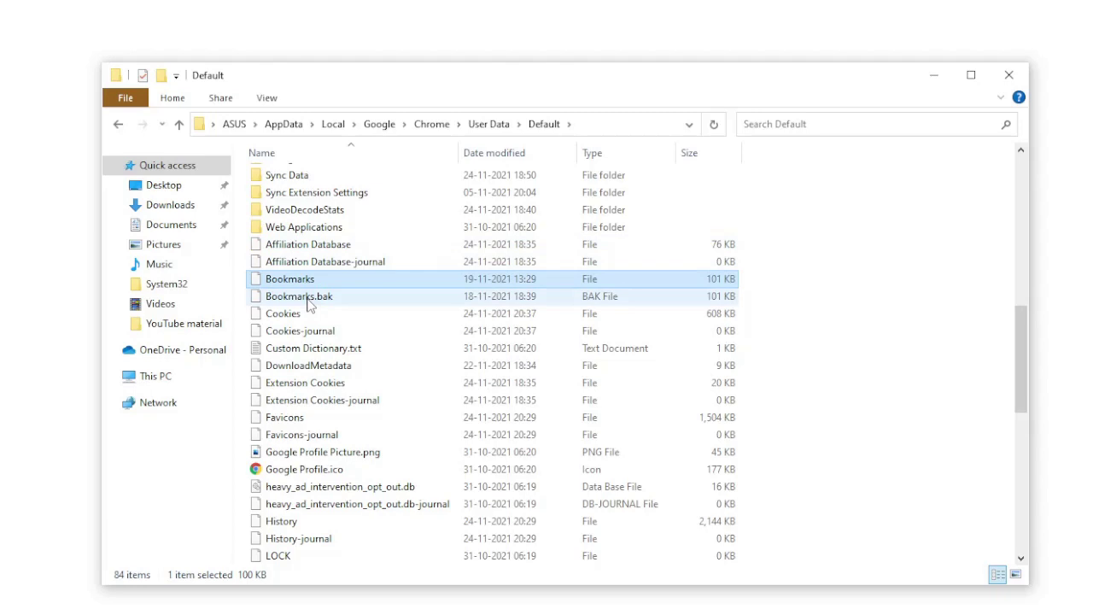
left_click(312, 296)
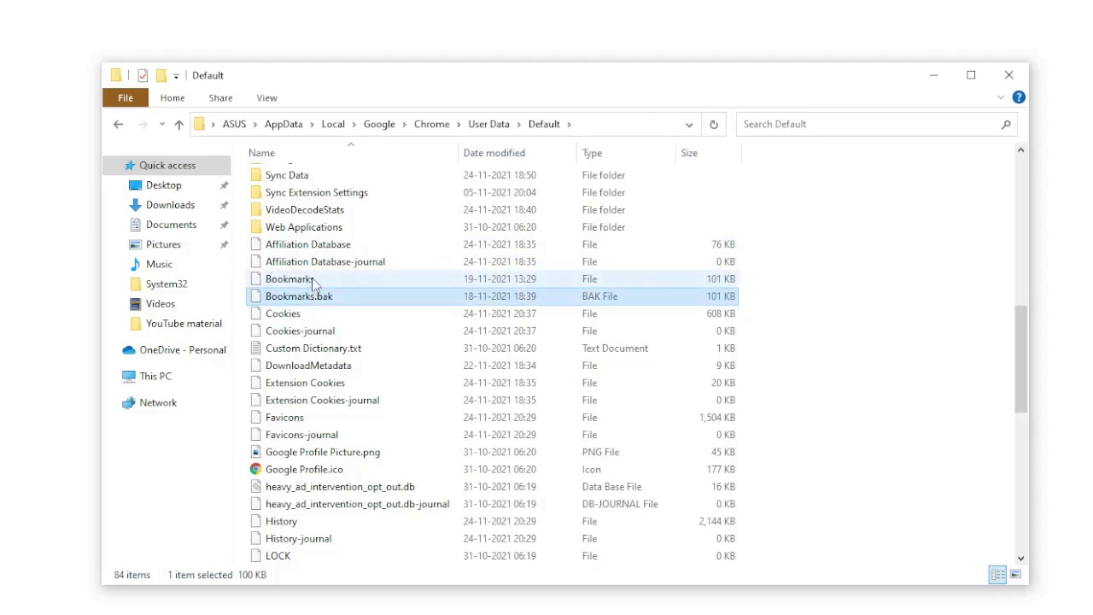
left_click(309, 281)
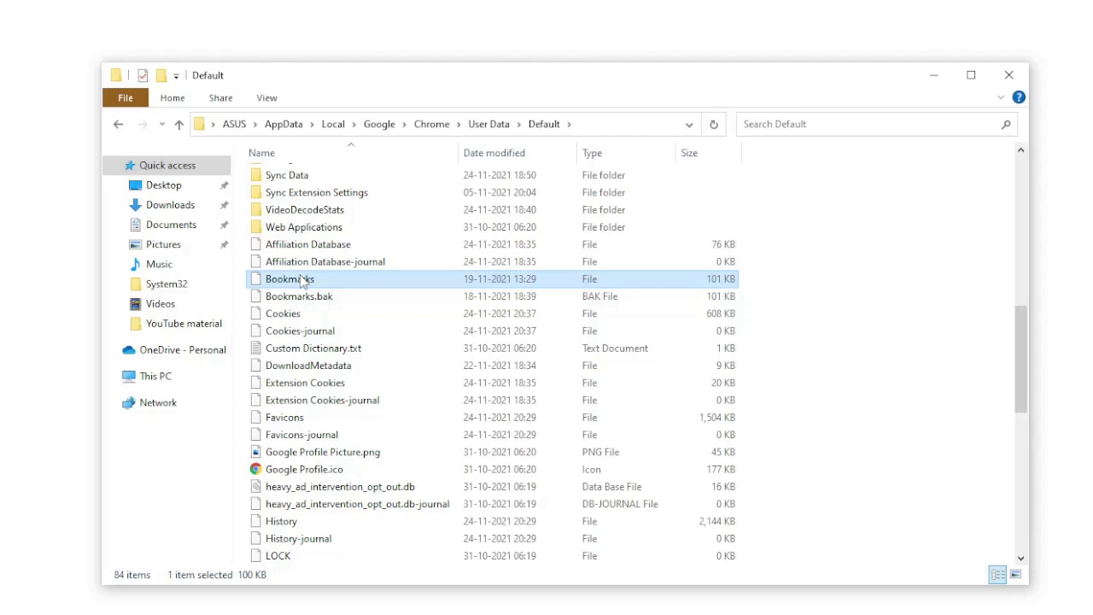
key("shift+Down")
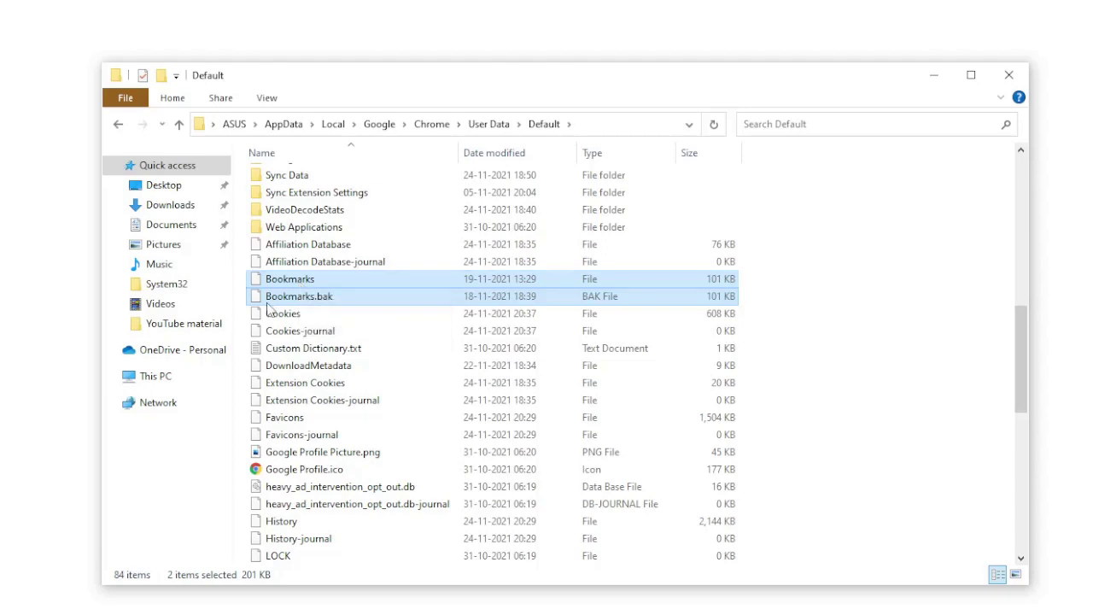
- Paste Bookmarks and Bookmarks.bak into the Documents folder as a backup
left_click(174, 229)
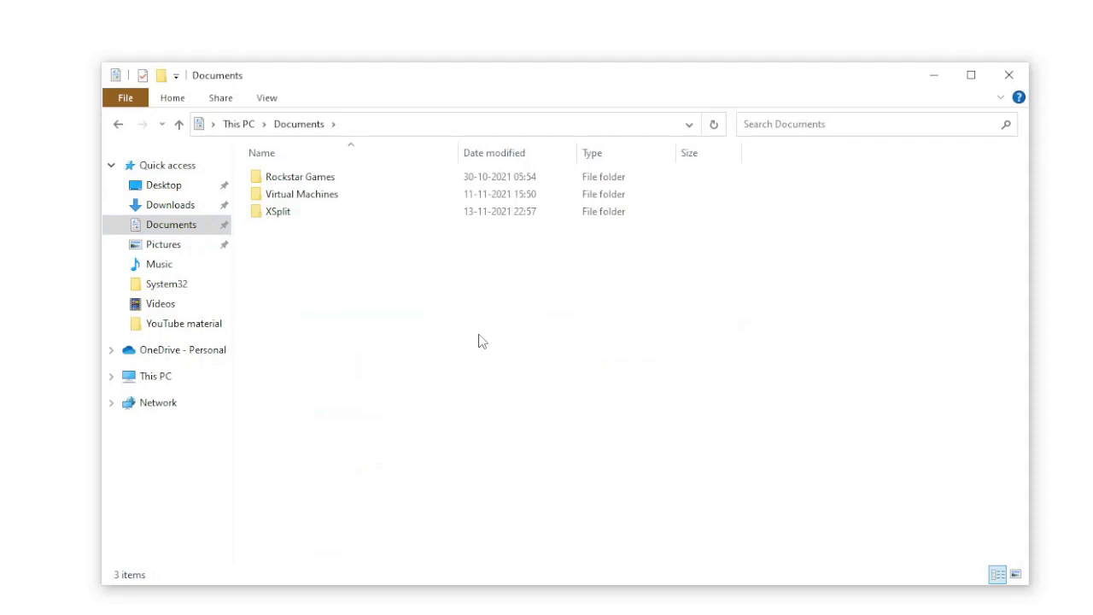
key("ctrl+v")
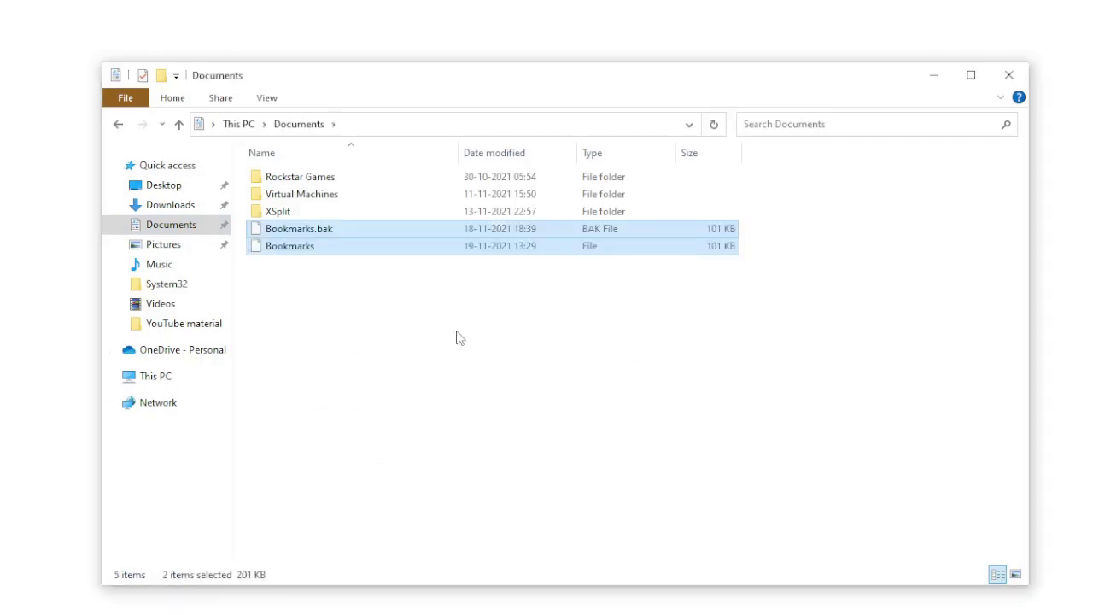
- Back in the Default profile folder, rename Bookmarks to Bookmarks.old
left_click(118, 125)
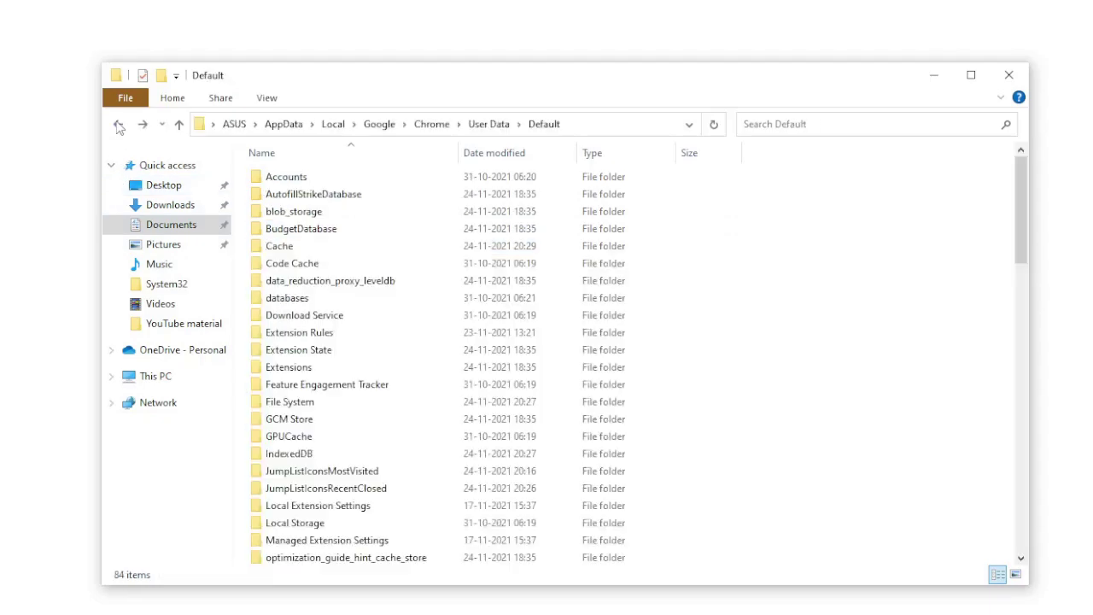
scroll(388, 348, "down", 15)
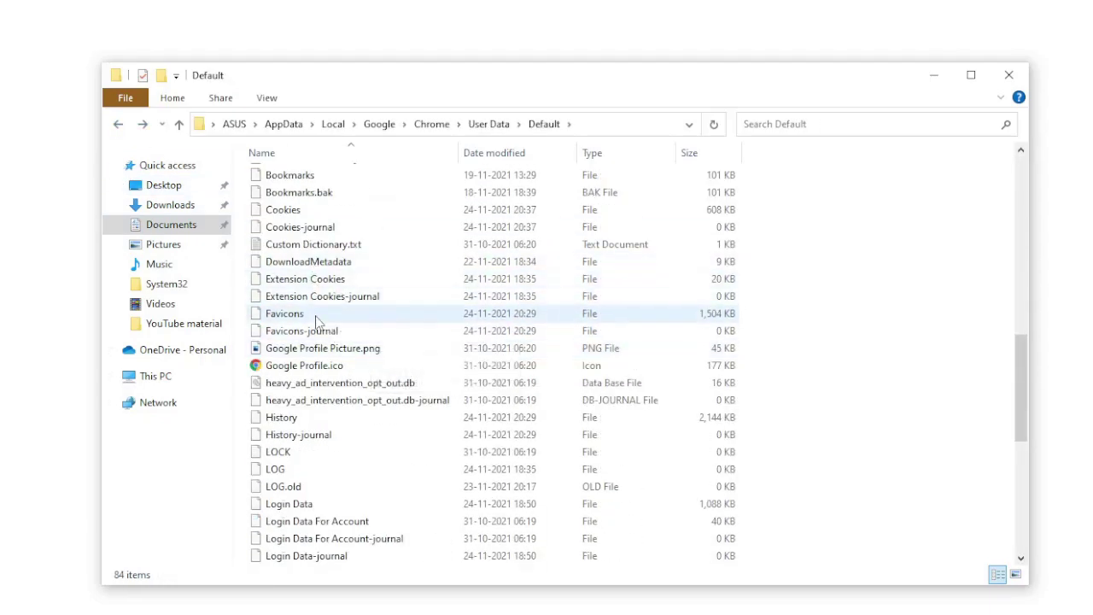
scroll(316, 320, "up", 2)
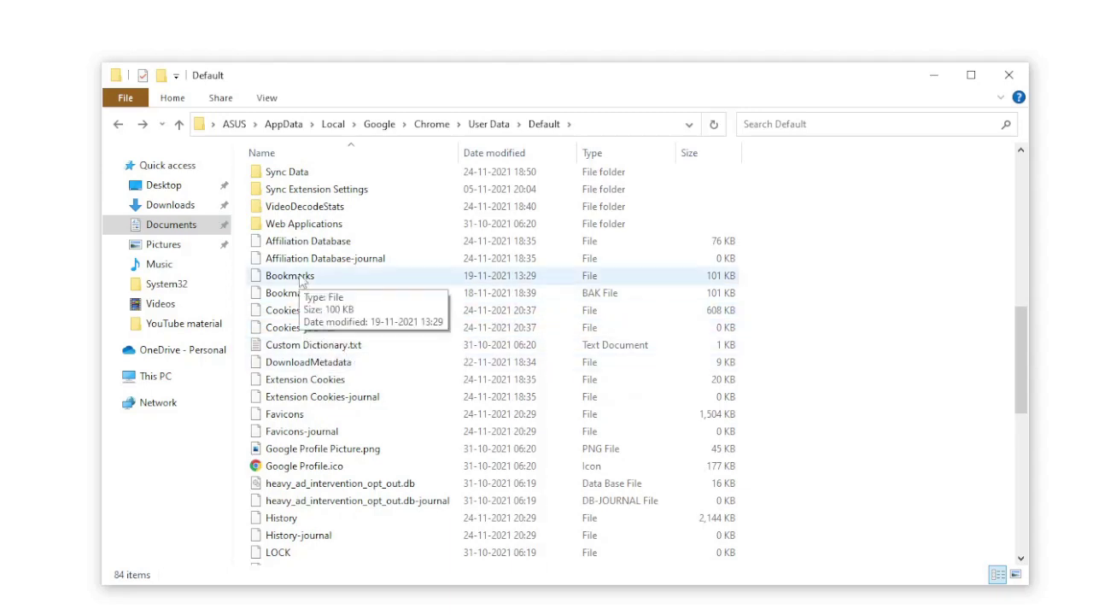
left_click(300, 278)
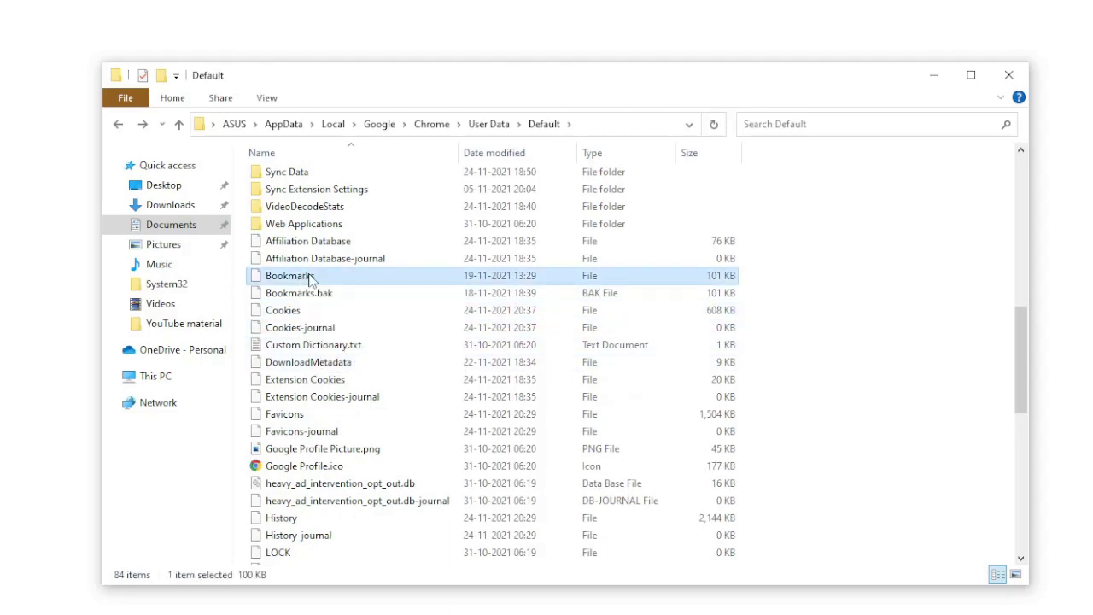
right_click(306, 280)
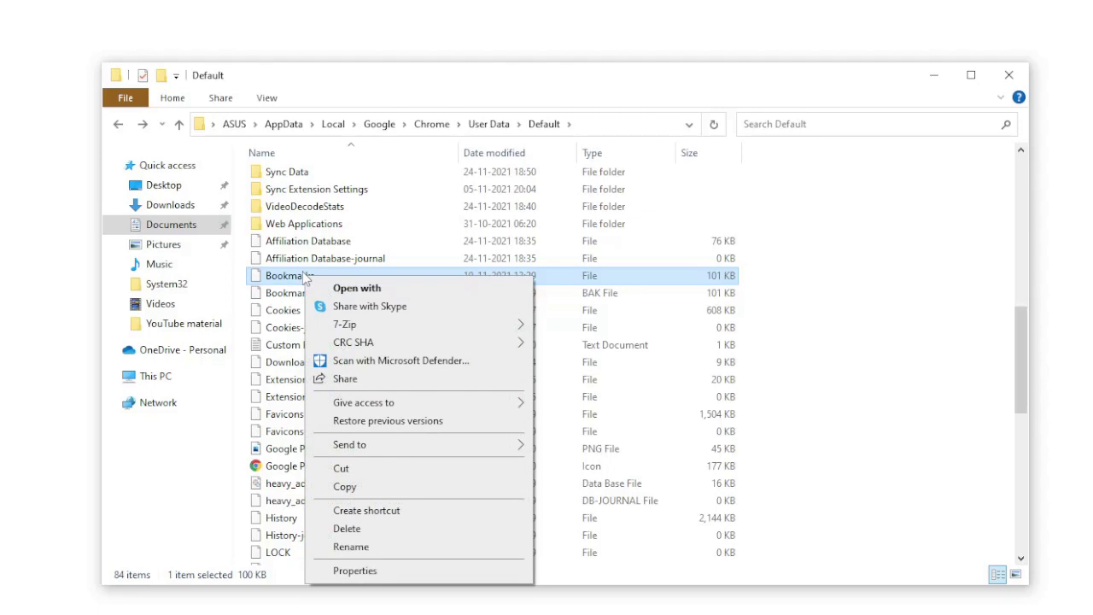
left_click(351, 547)
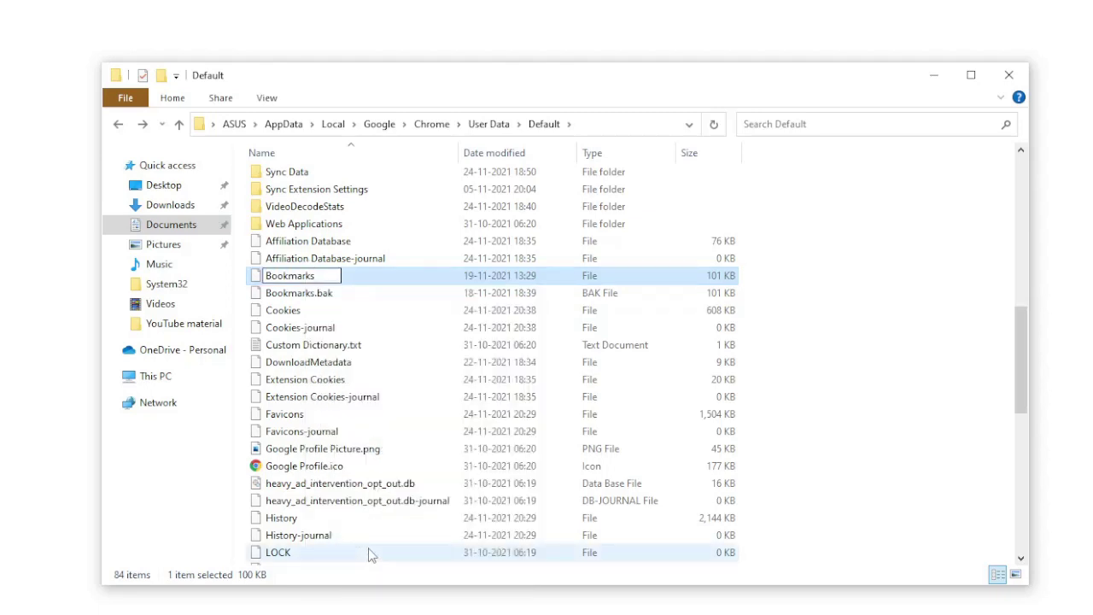
type(".old")
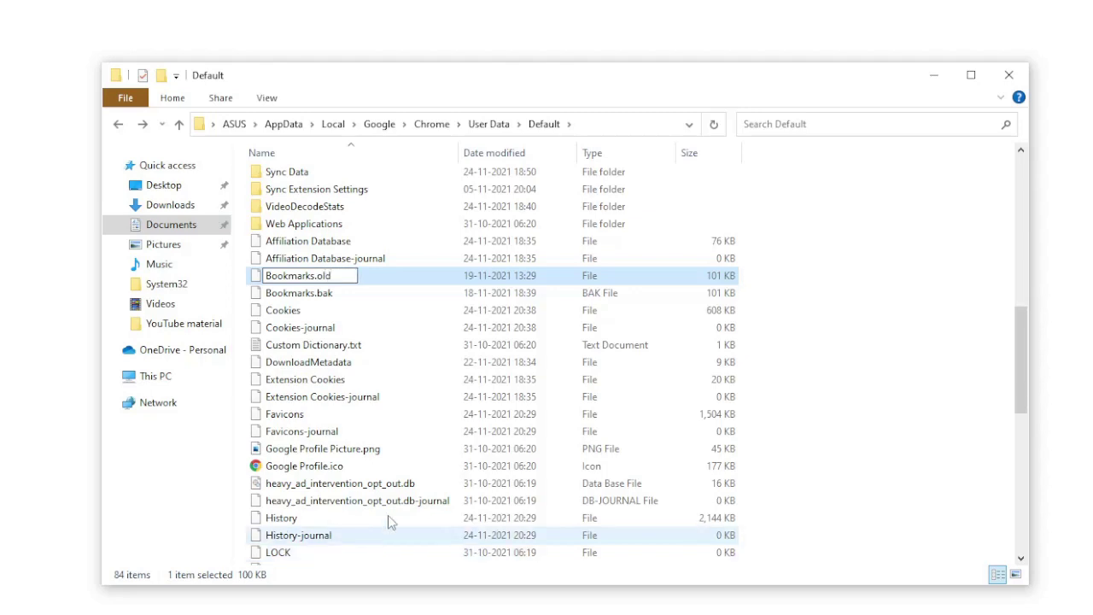
left_click(318, 297)
- Rename Bookmarks.bak to Bookmarks and confirm the extension change
right_click(321, 301)
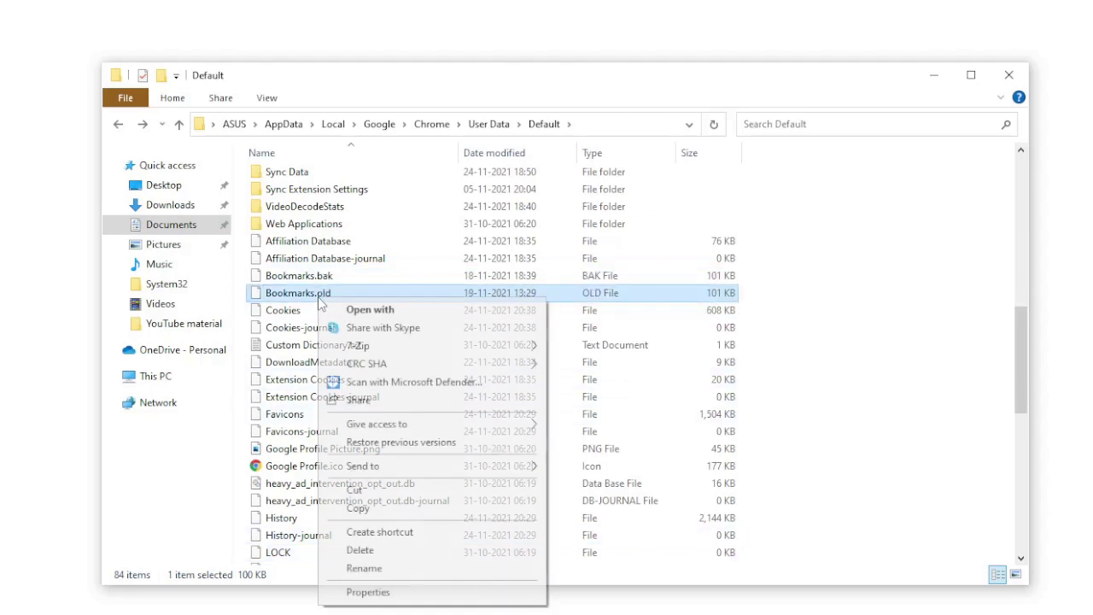
left_click(309, 275)
right_click(309, 275)
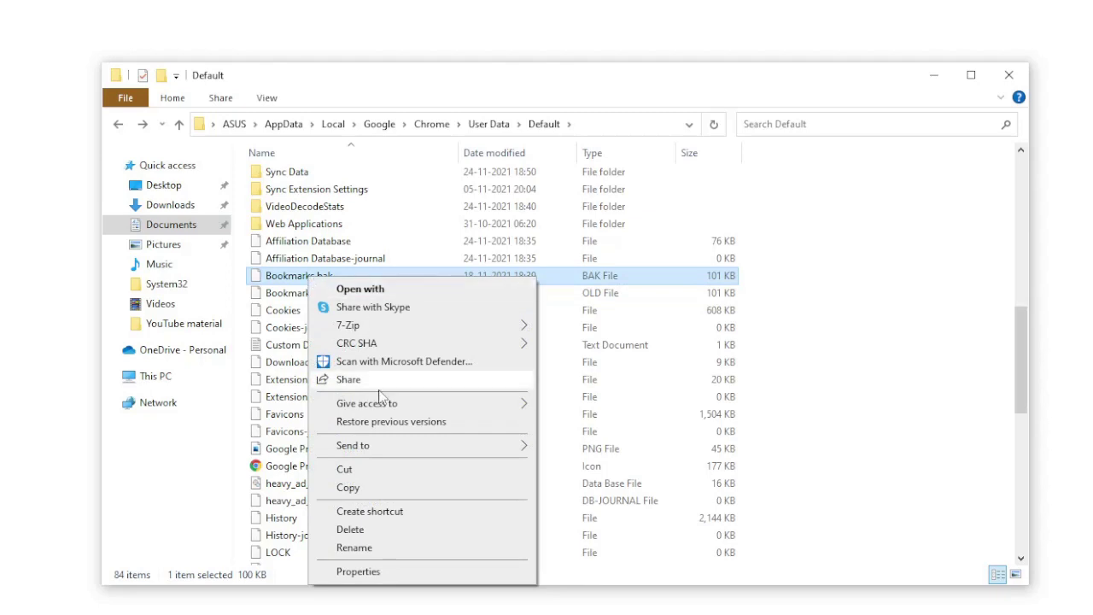
left_click(365, 550)
key("End")
key("BackSpace")
key("BackSpace")
key("BackSpace")
key("BackSpace")
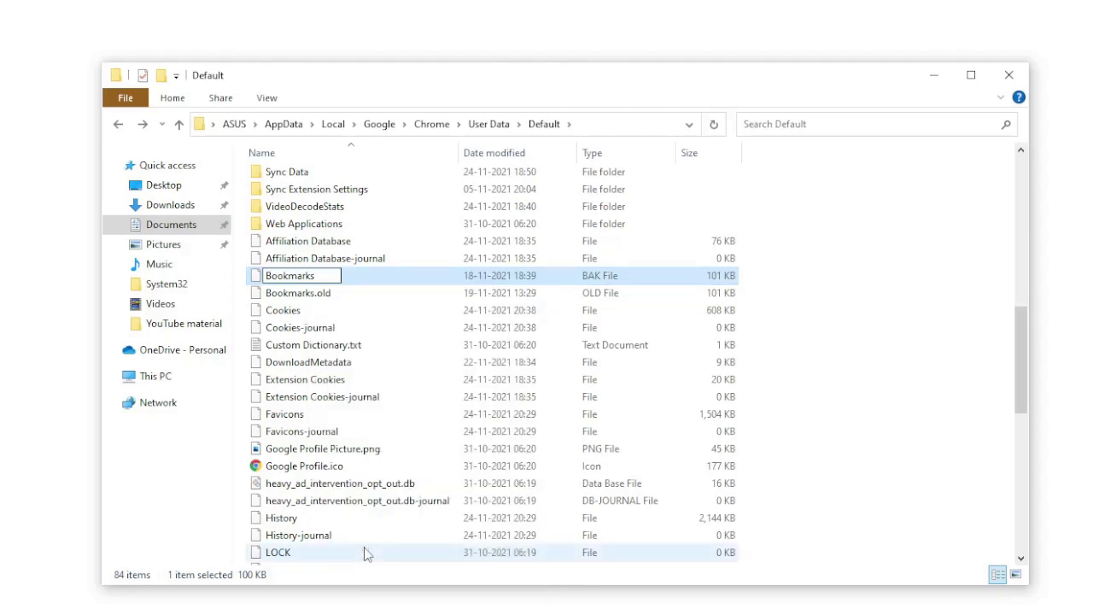
key("Return")
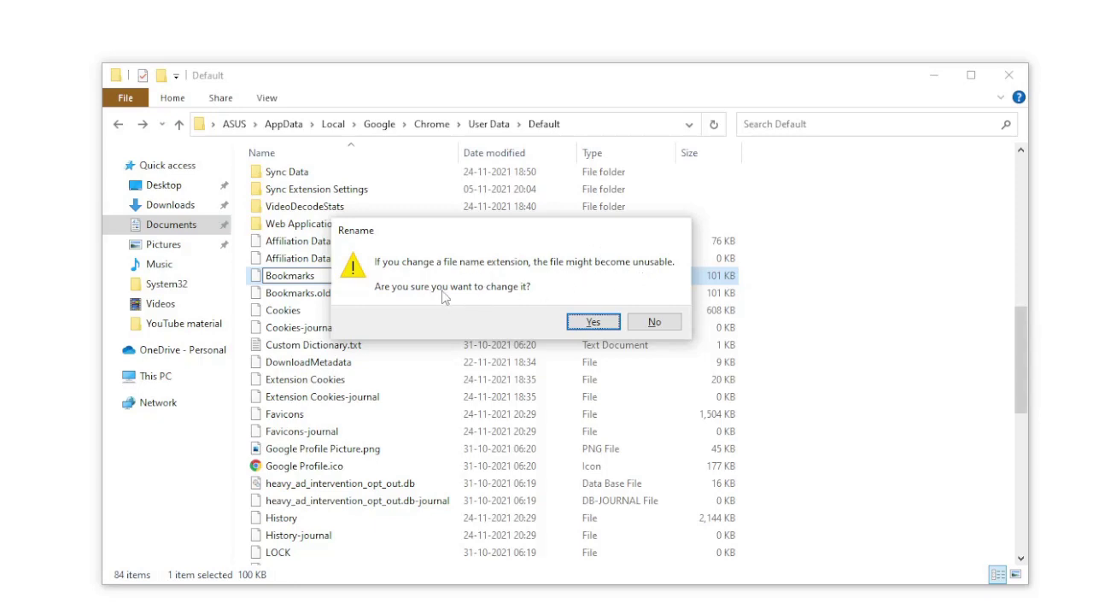
left_click(598, 322)
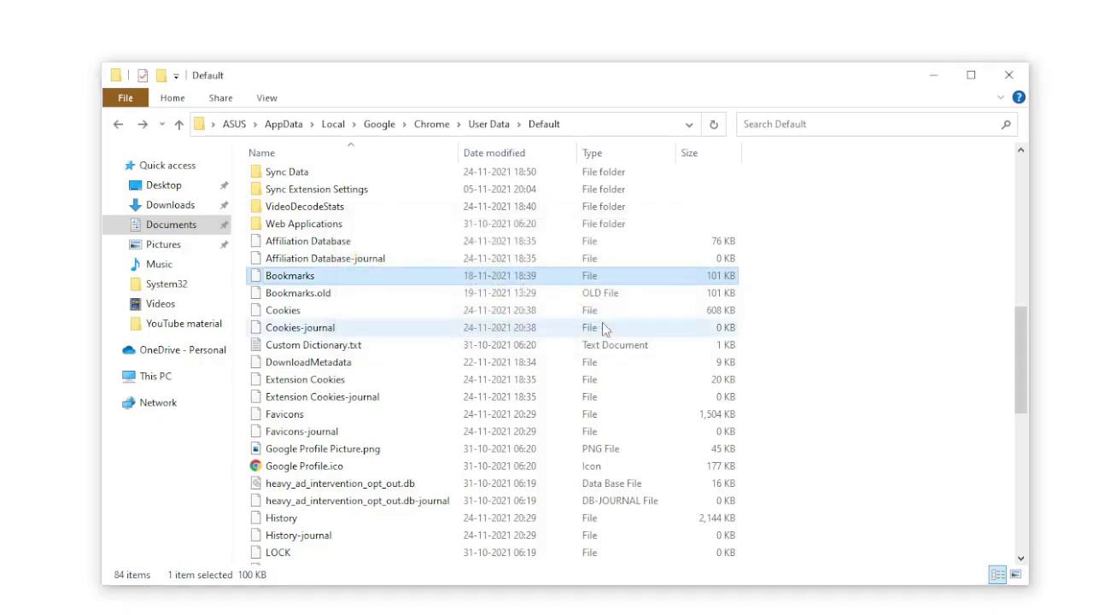